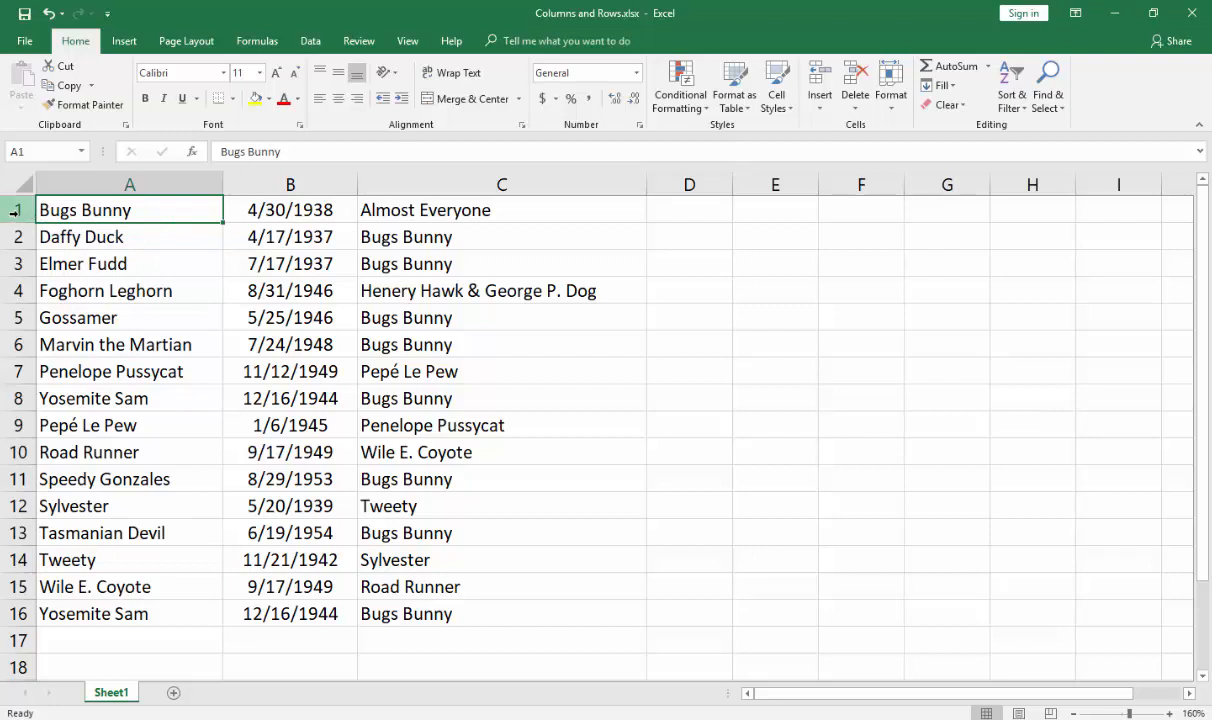
- Insert a blank sheet row above row 1 and delete that new row
left_click(16, 210)
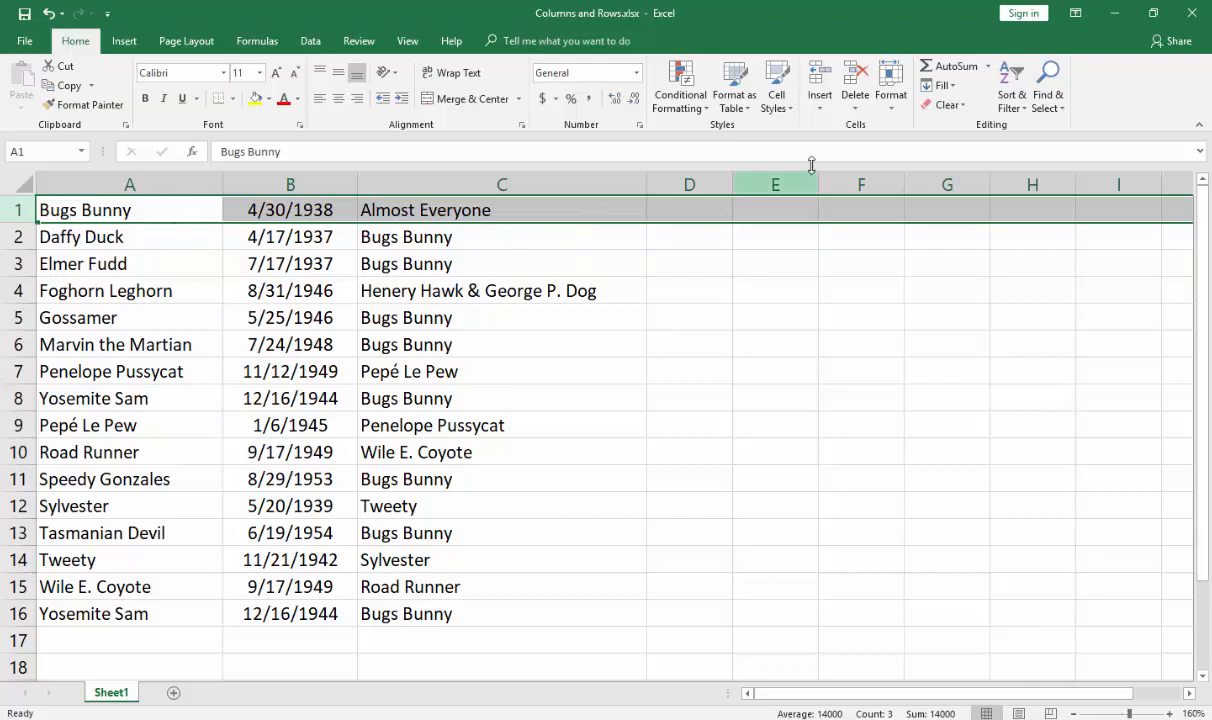
left_click(819, 108)
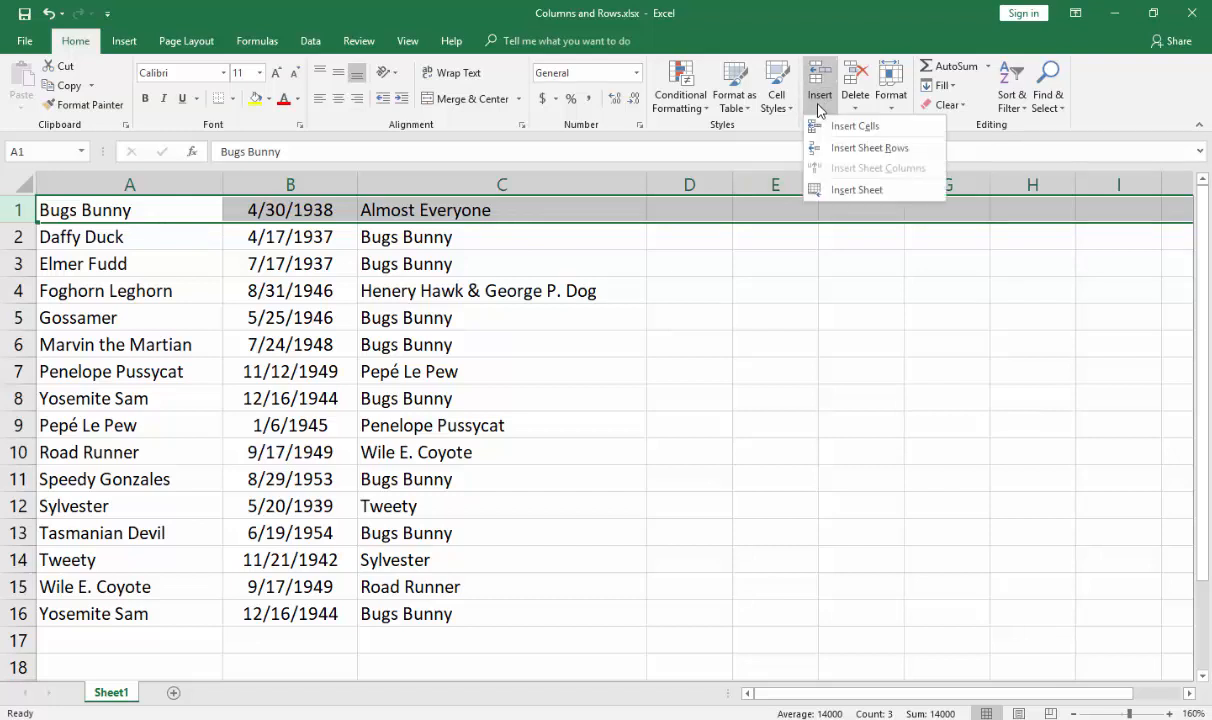
left_click(826, 155)
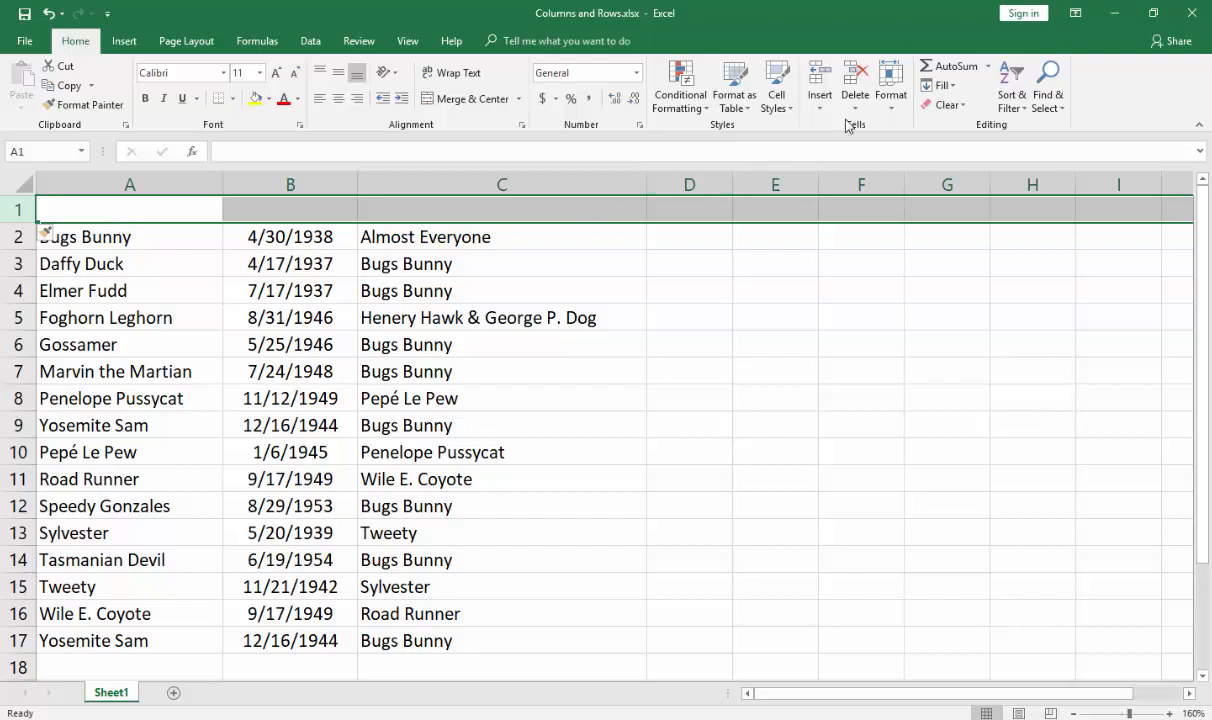
left_click(855, 86)
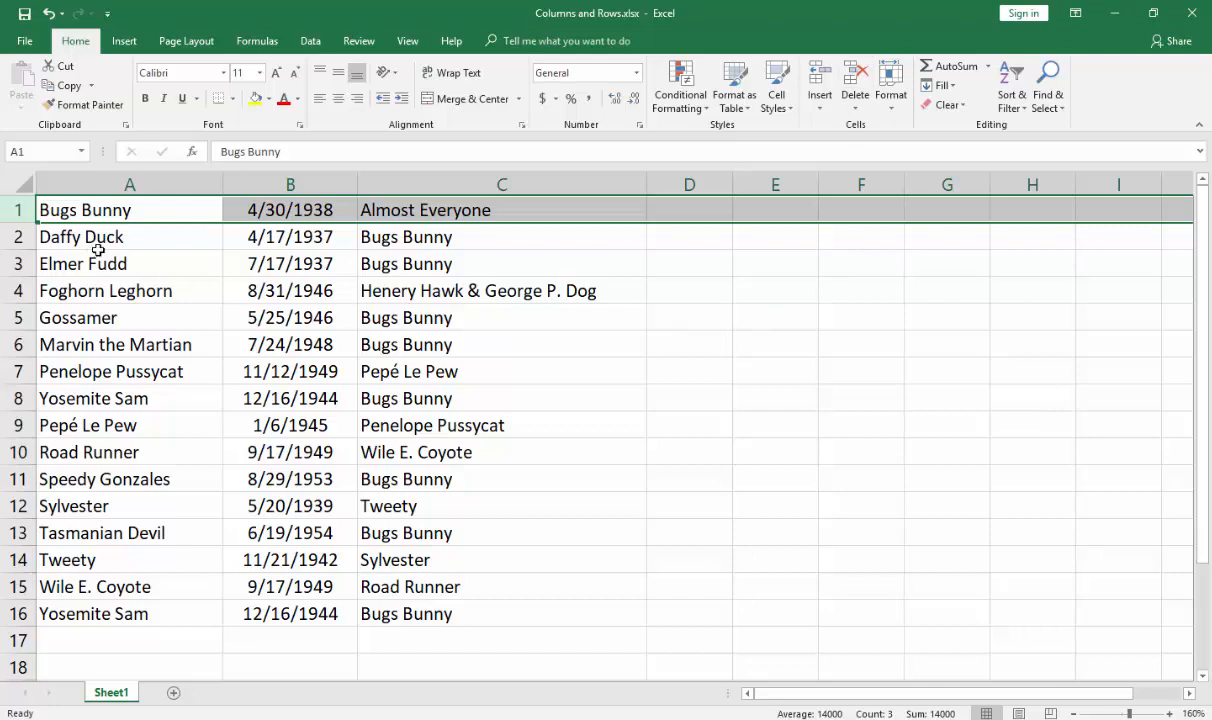
- Insert a blank column before the date column B, delete it again, and select cell C5
left_click(278, 186)
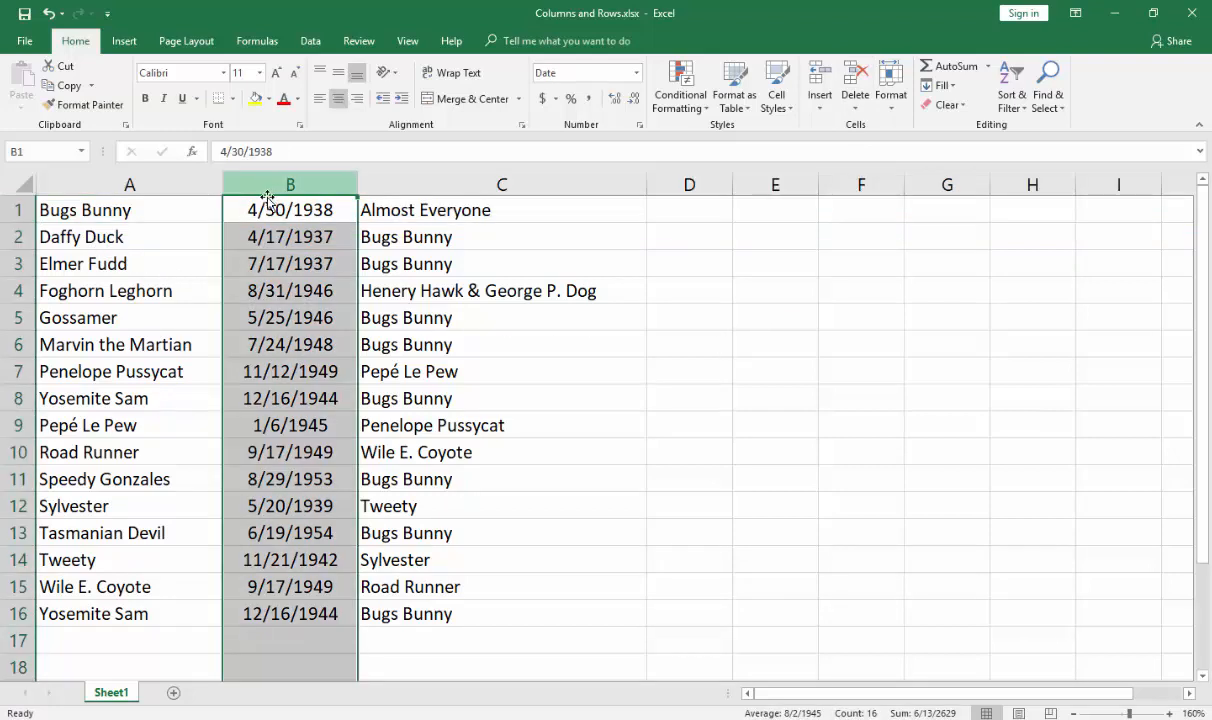
left_click(820, 95)
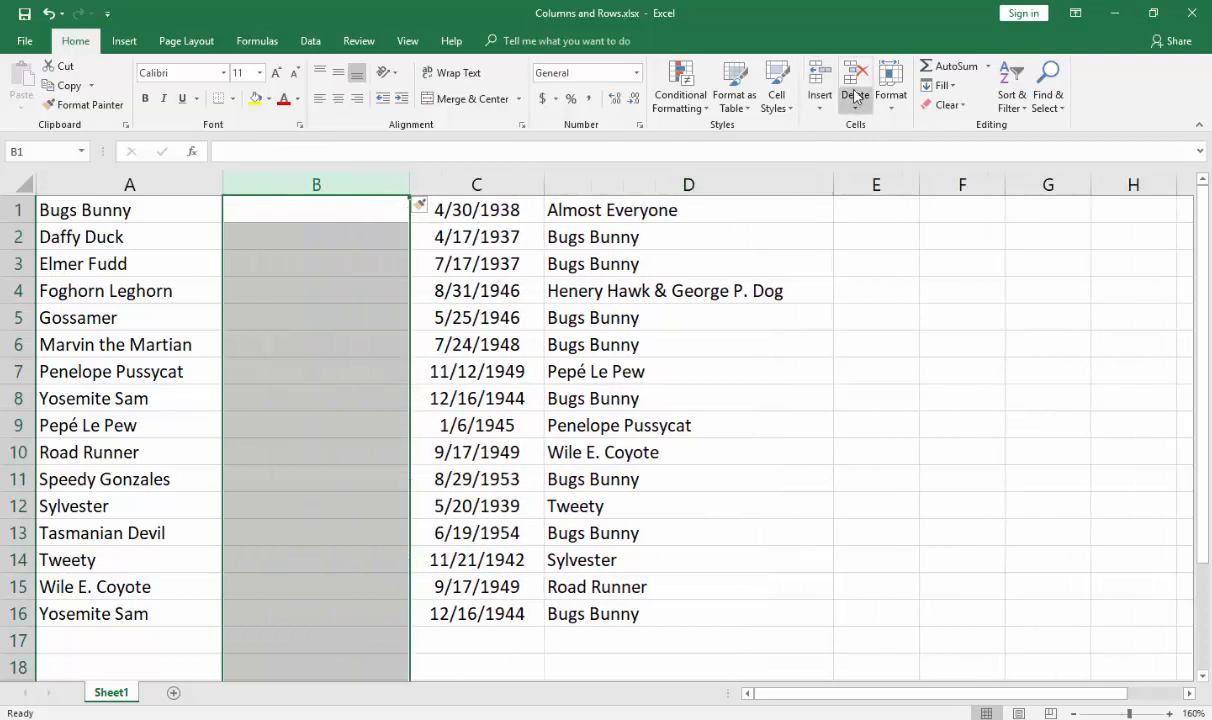
left_click(855, 95)
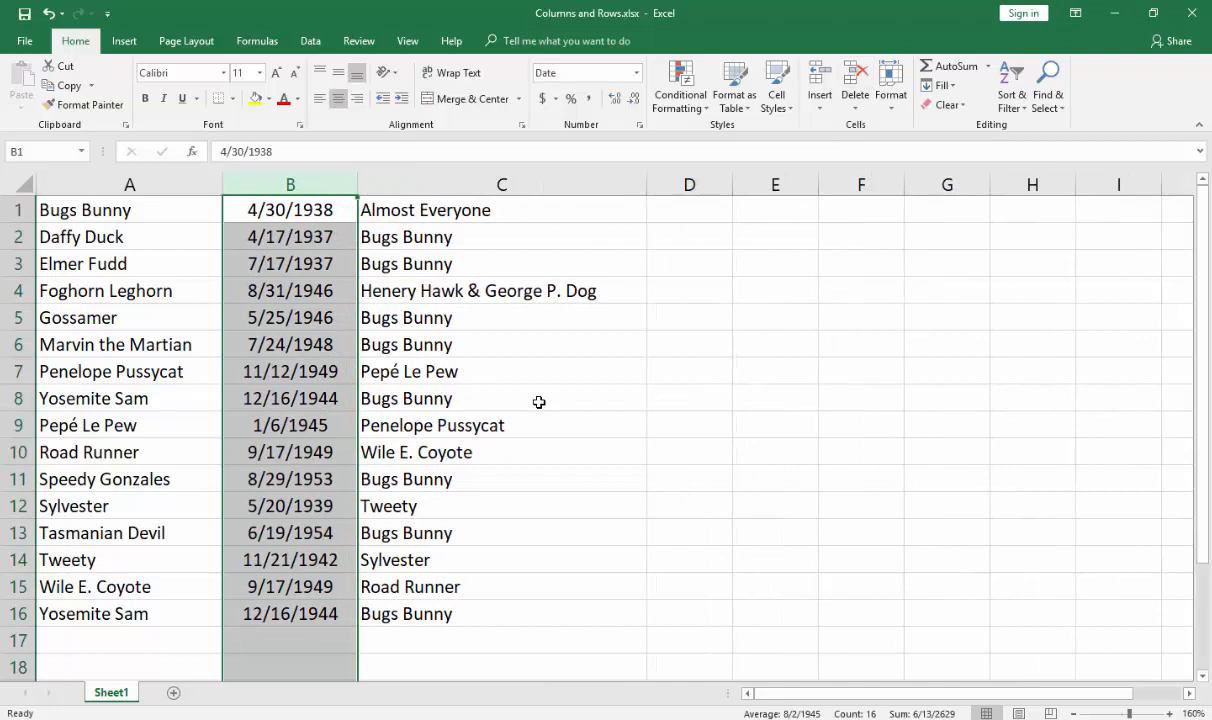
left_click(440, 318)
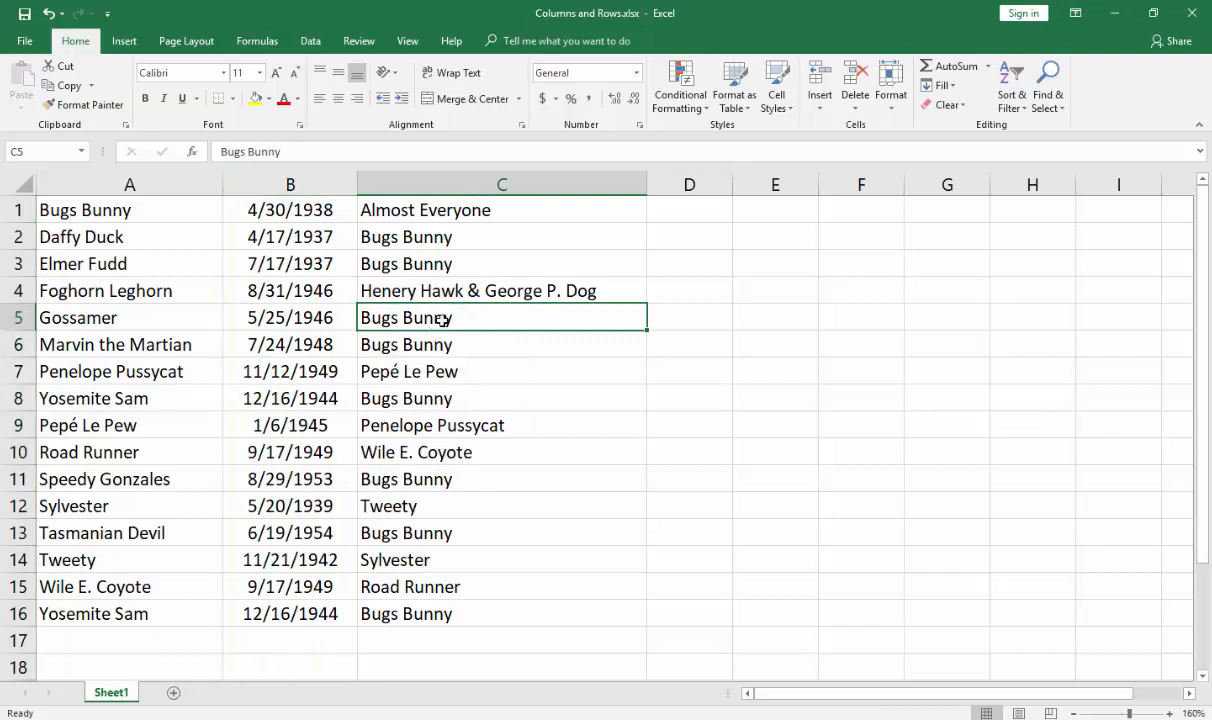
- Insert an empty row above the Bugs Bunny row and delete the empty row
right_click(17, 210)
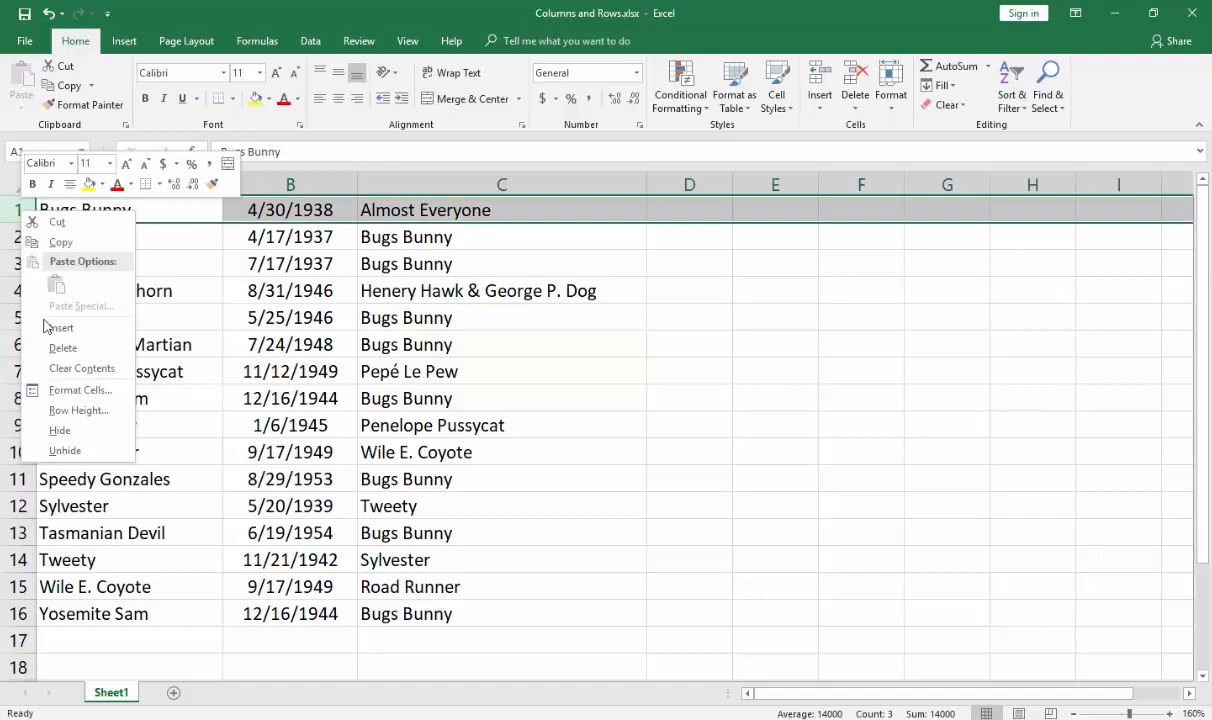
left_click(55, 328)
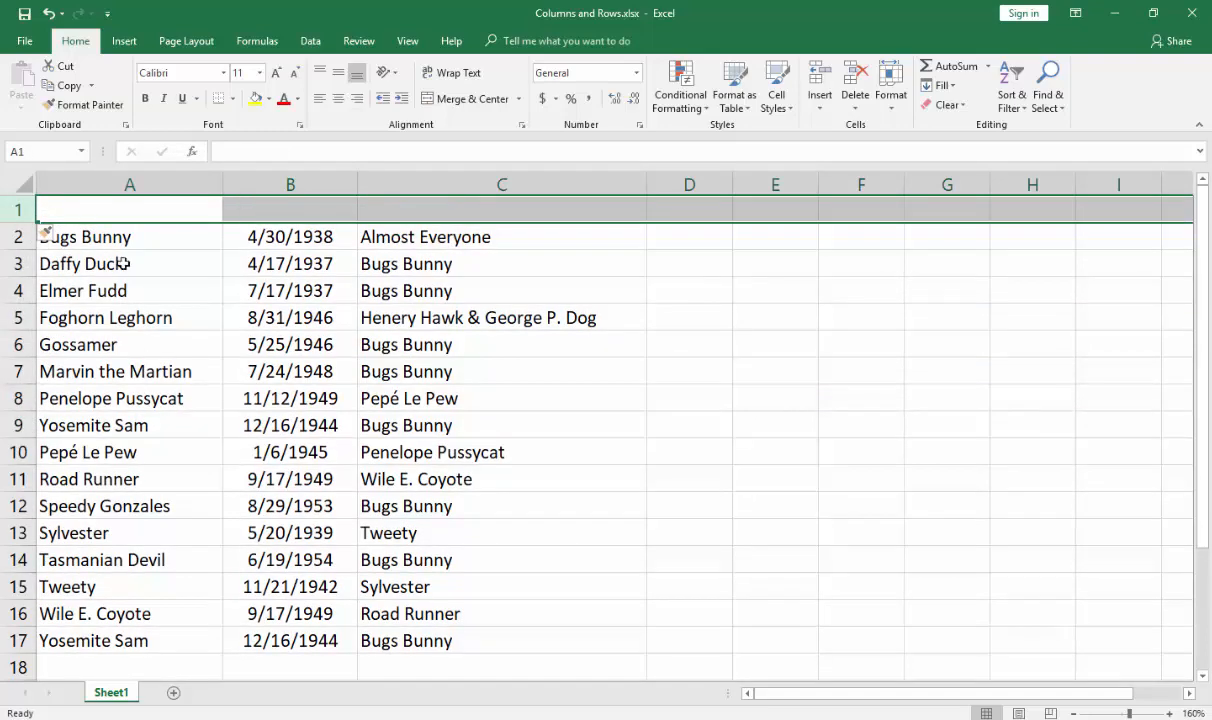
right_click(17, 209)
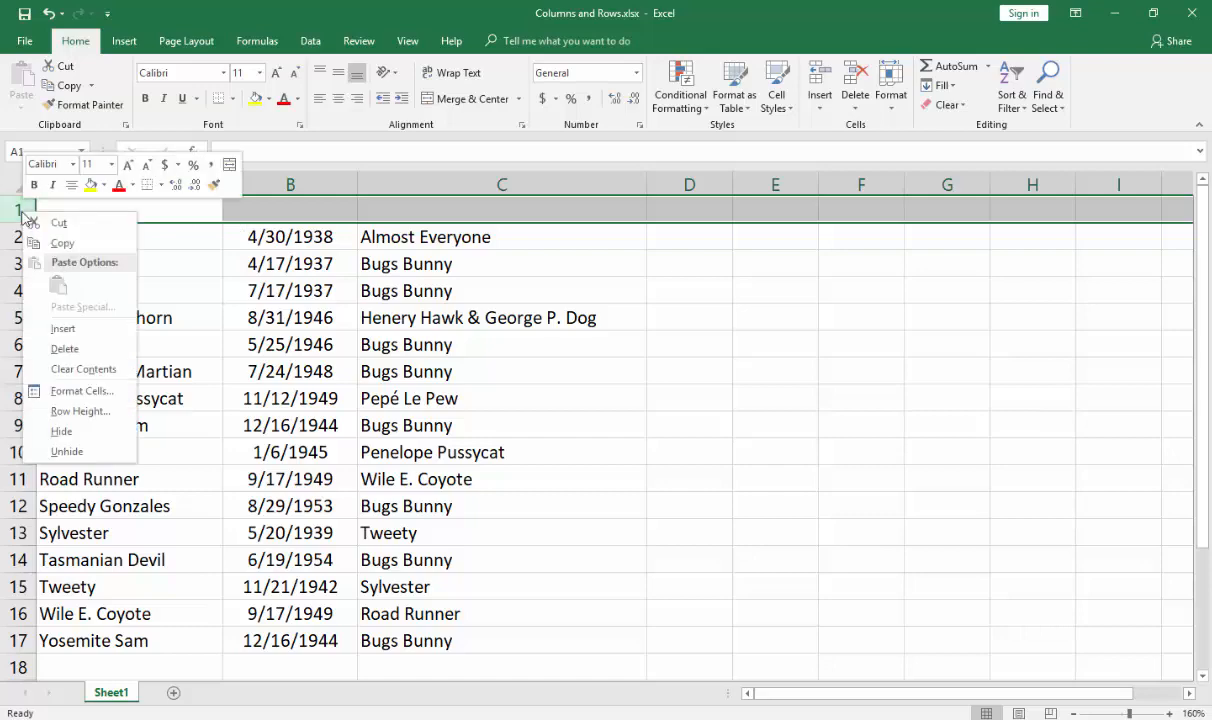
left_click(45, 345)
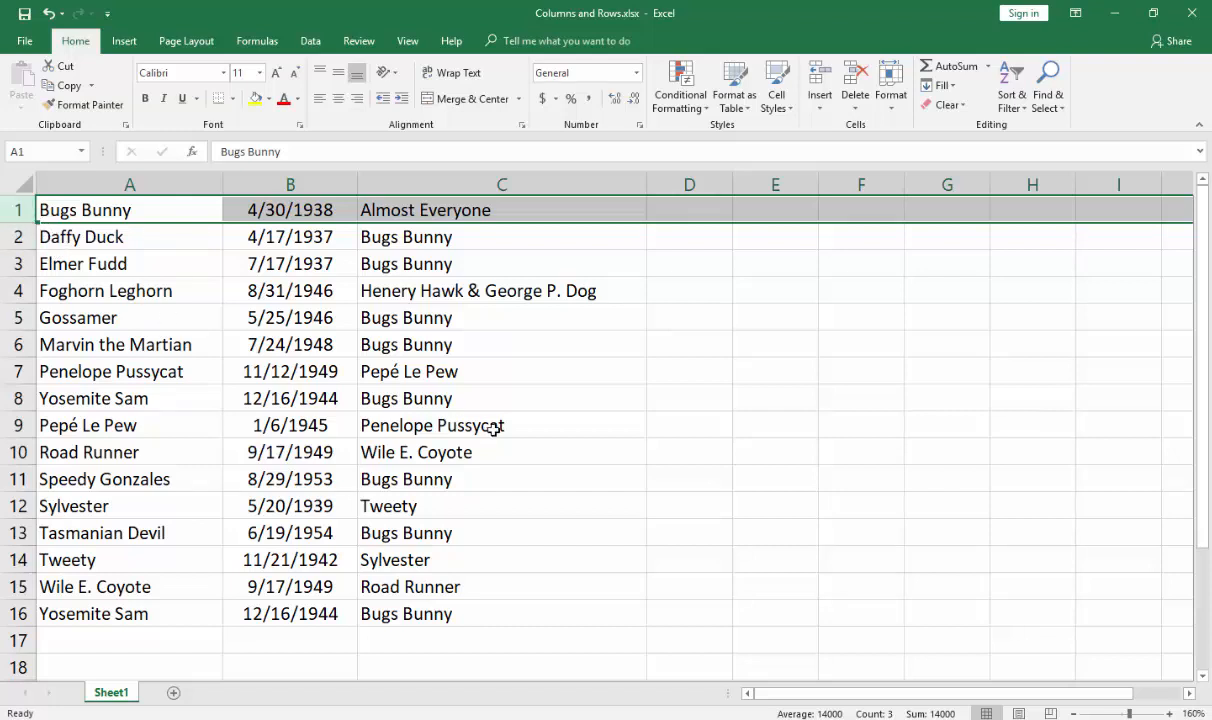
- Insert another blank row at row 1, check the shortcut note in row 22, and remove the inserted row
key("ctrl+shift+plus")
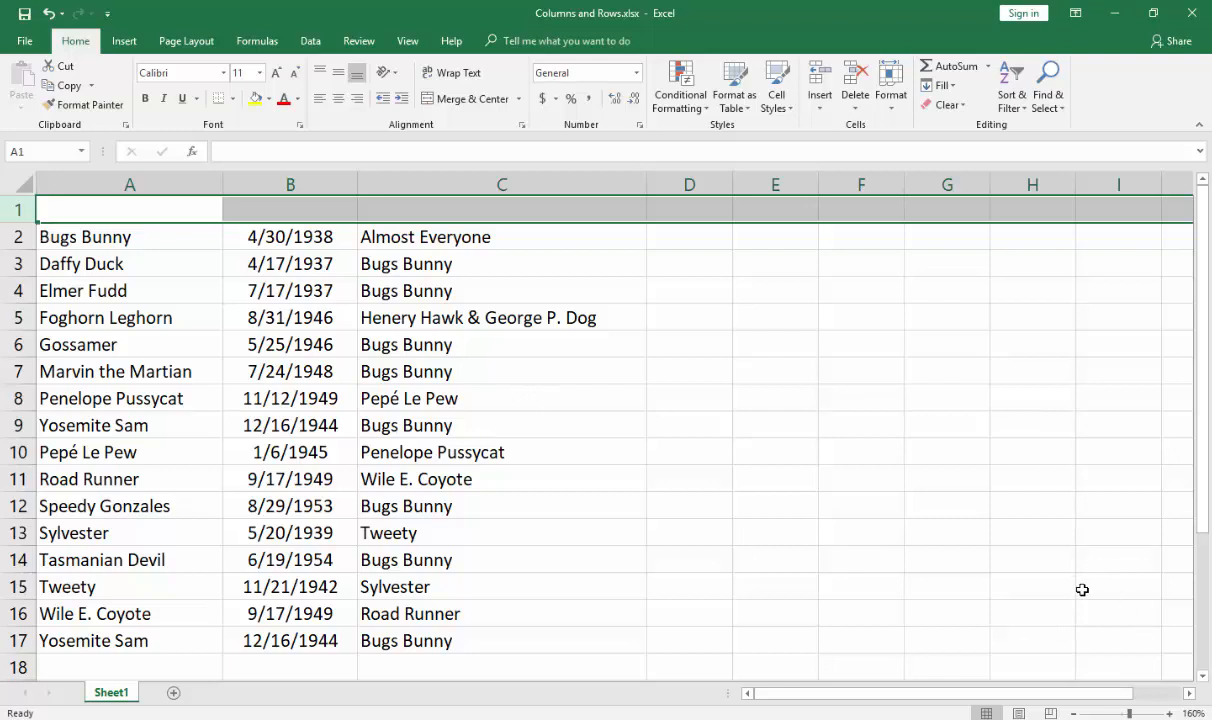
scroll(1078, 595, "down", 2)
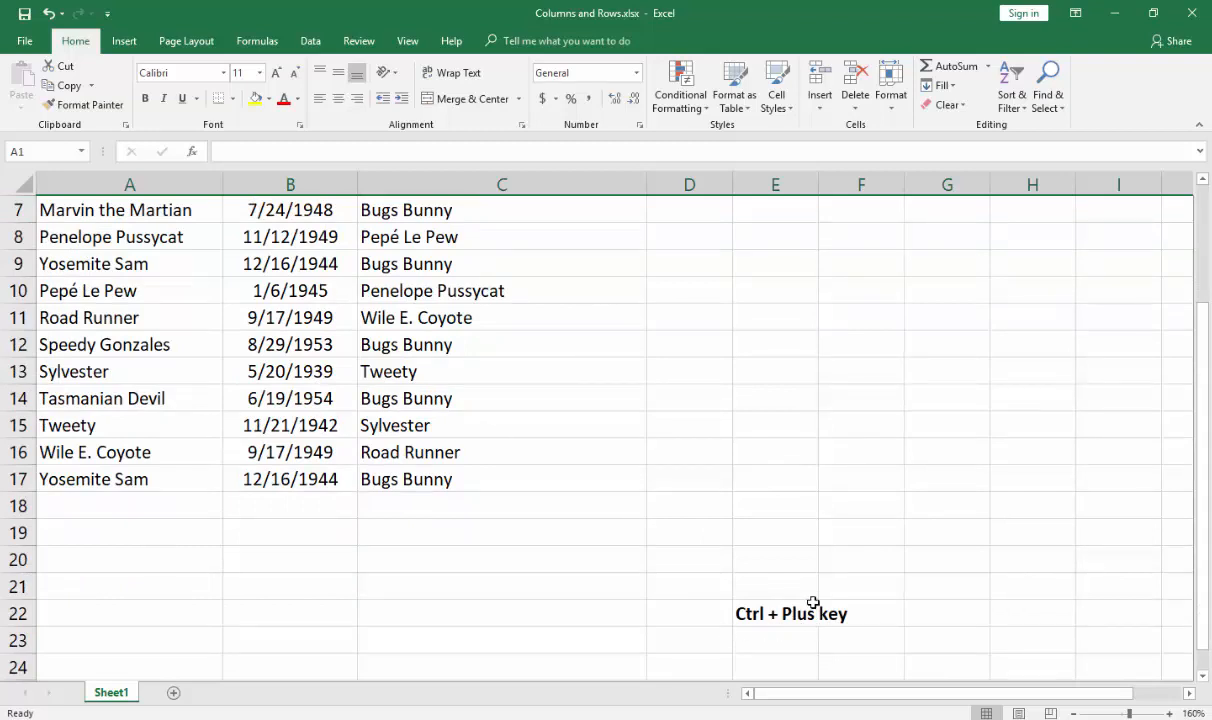
scroll(806, 620, "up", 2)
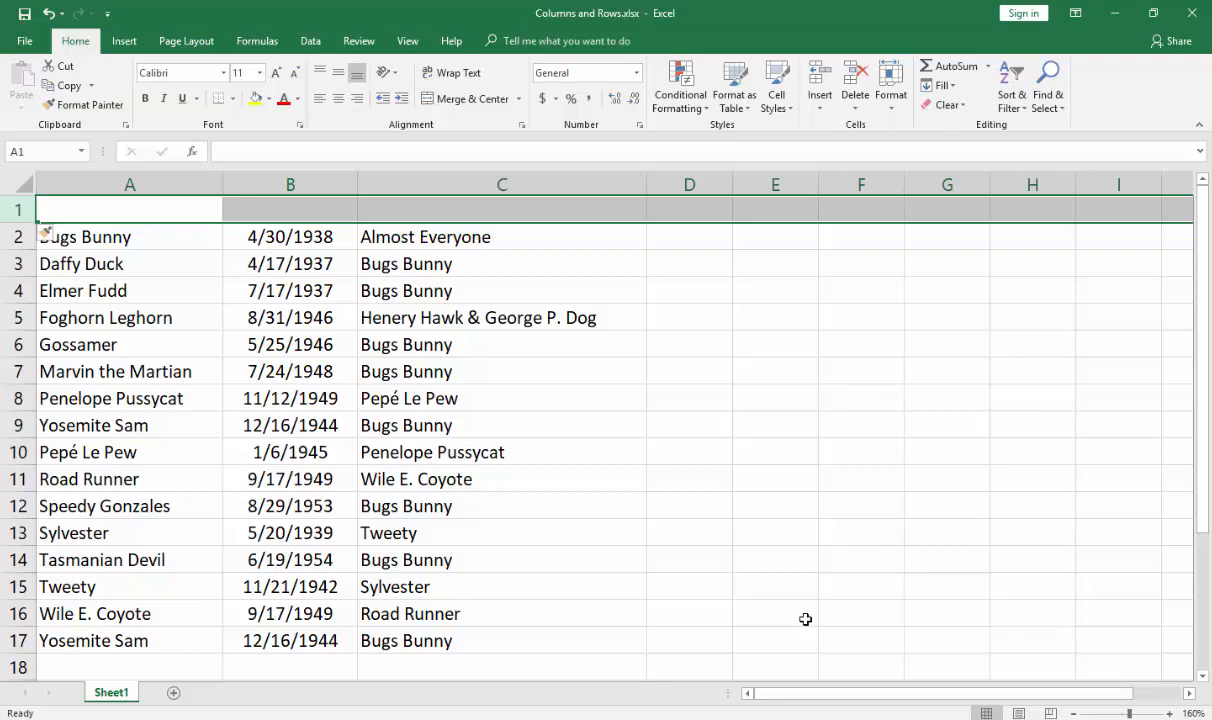
key("ctrl+minus")
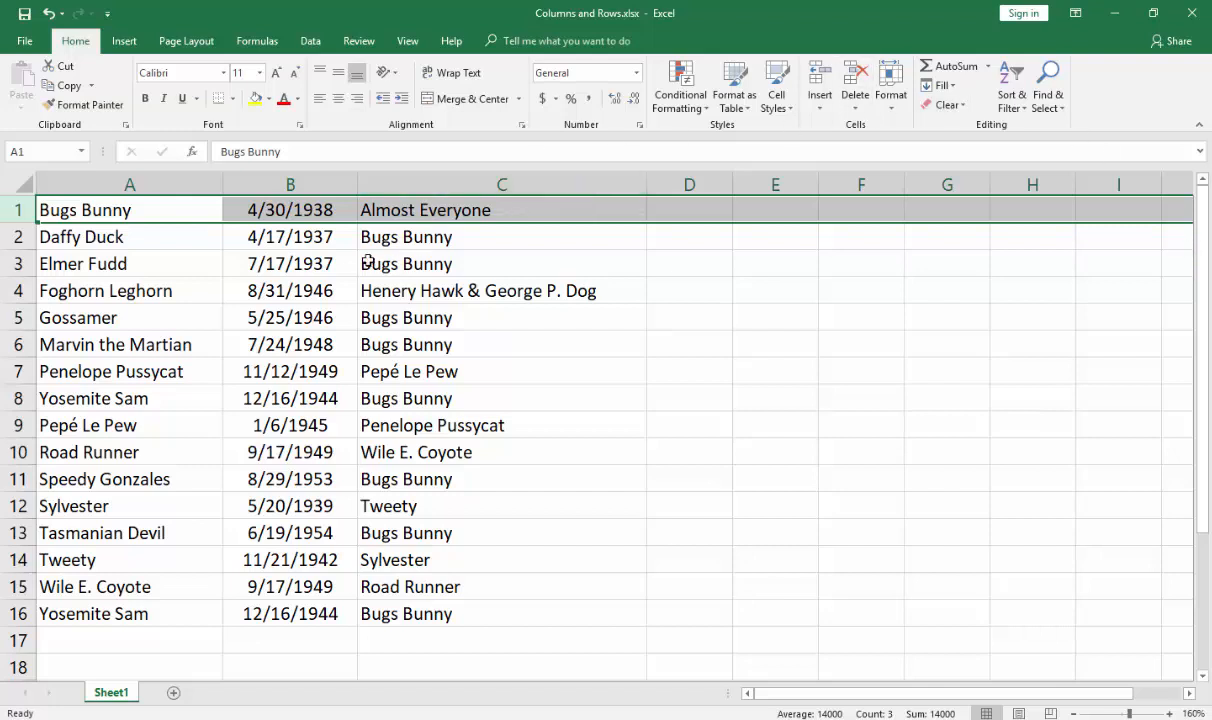
- Insert three blank rows above the Elmer Fudd row at row 3 and remove them, doing this twice
left_click_drag(247, 237, 311, 313)
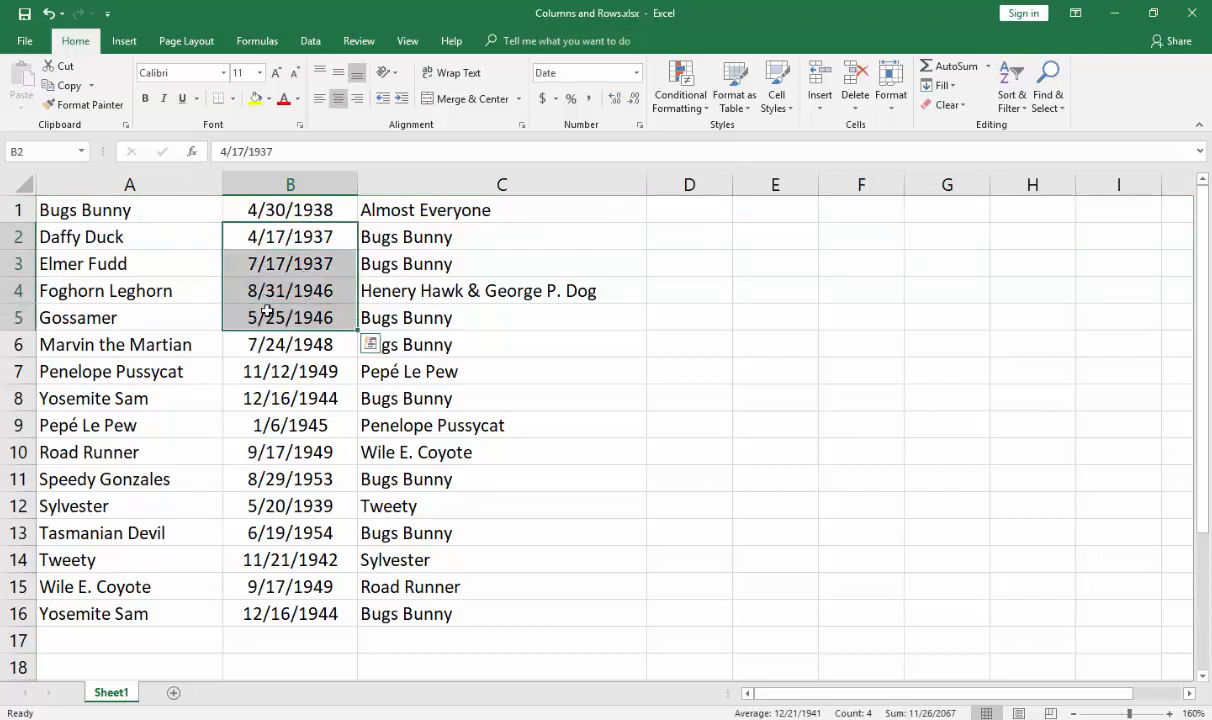
left_click(97, 263)
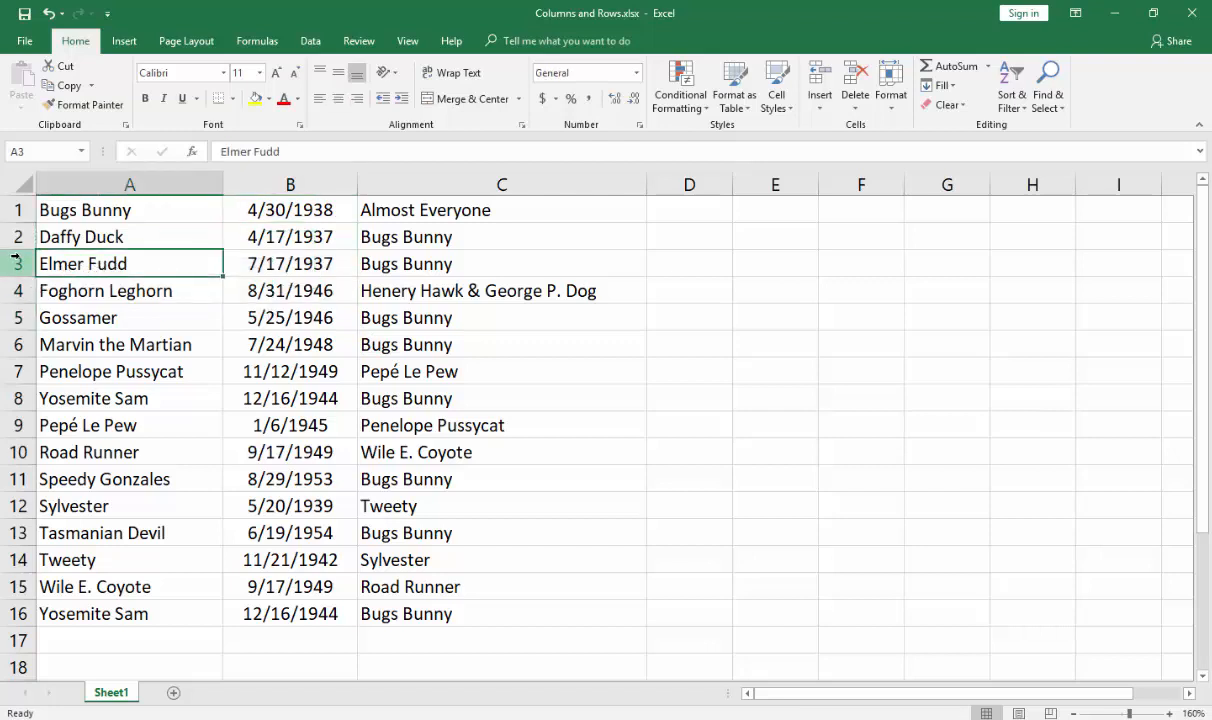
left_click_drag(14, 260, 16, 314)
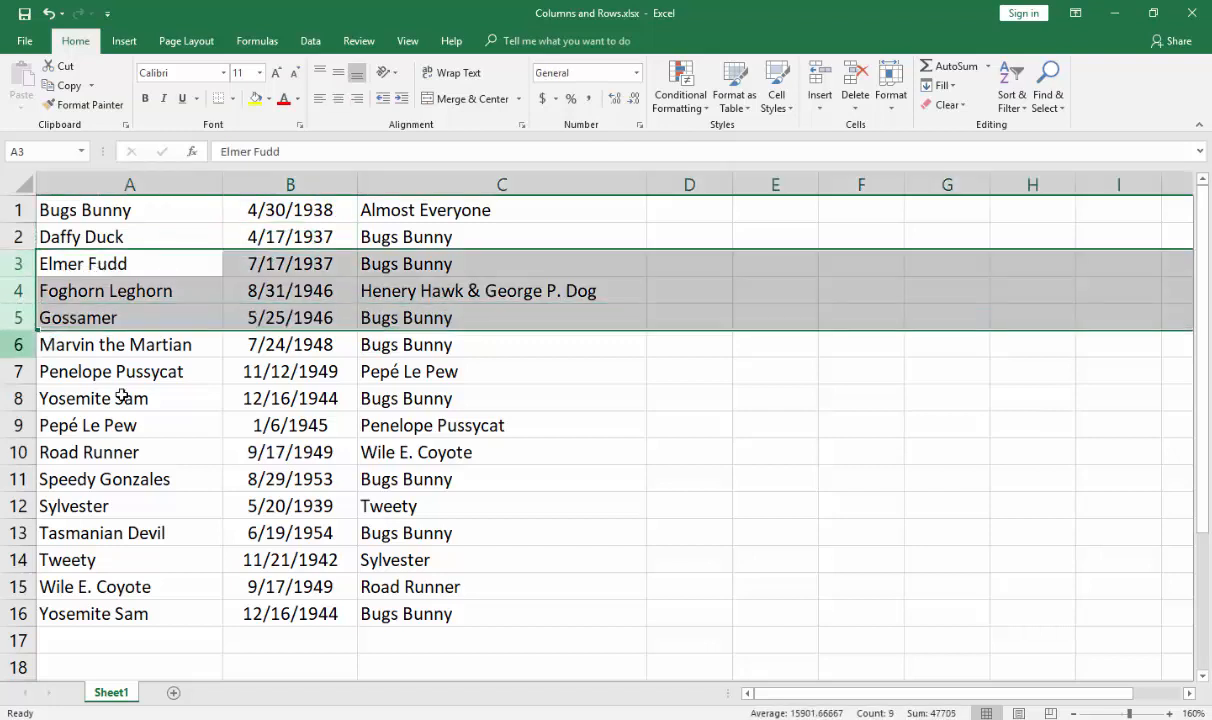
right_click(145, 317)
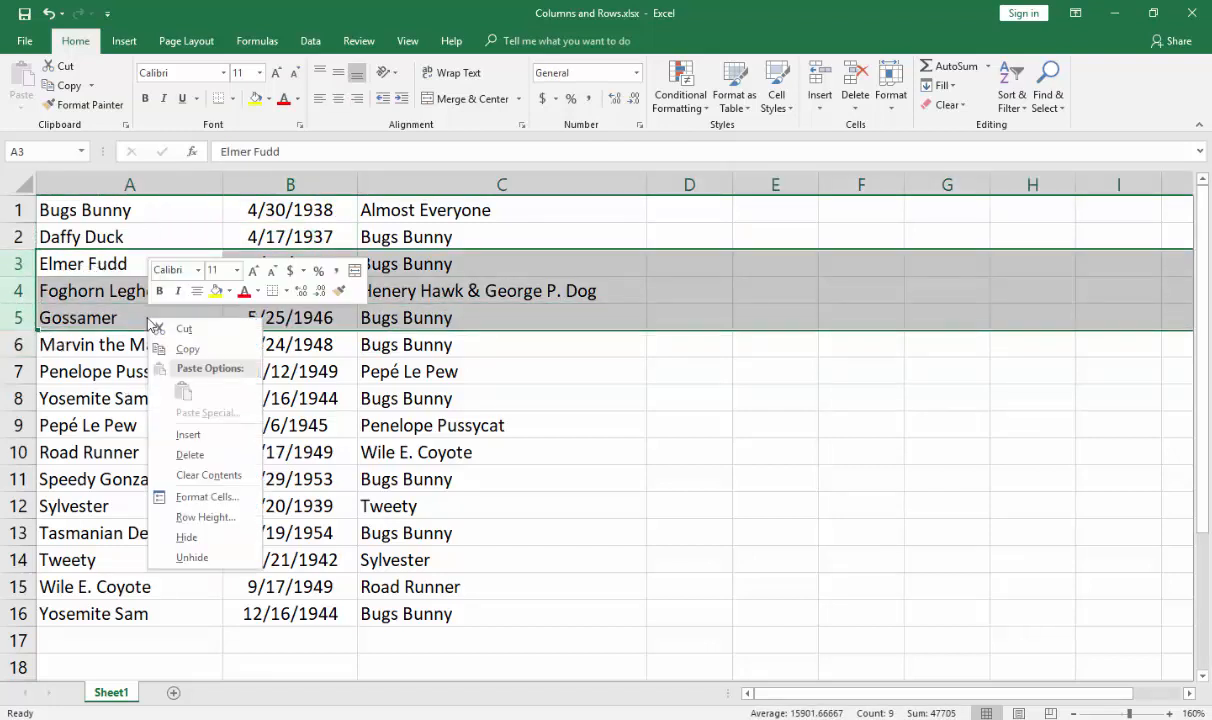
left_click(188, 434)
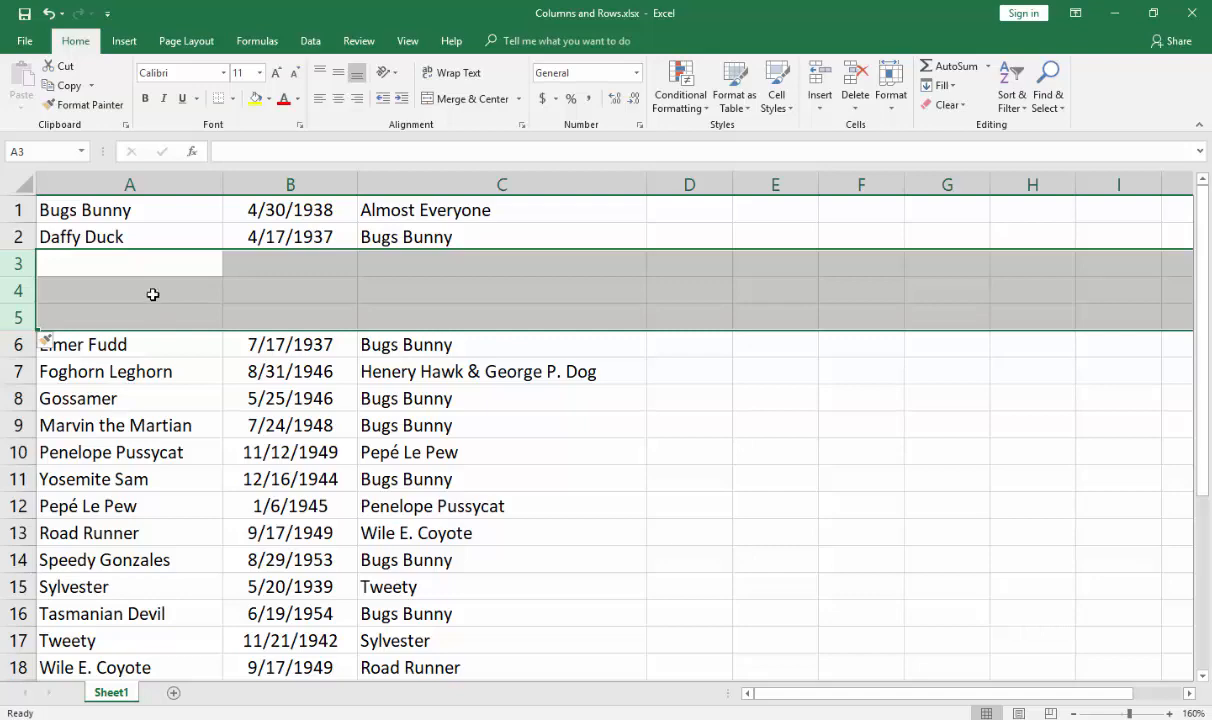
key("ctrl+minus")
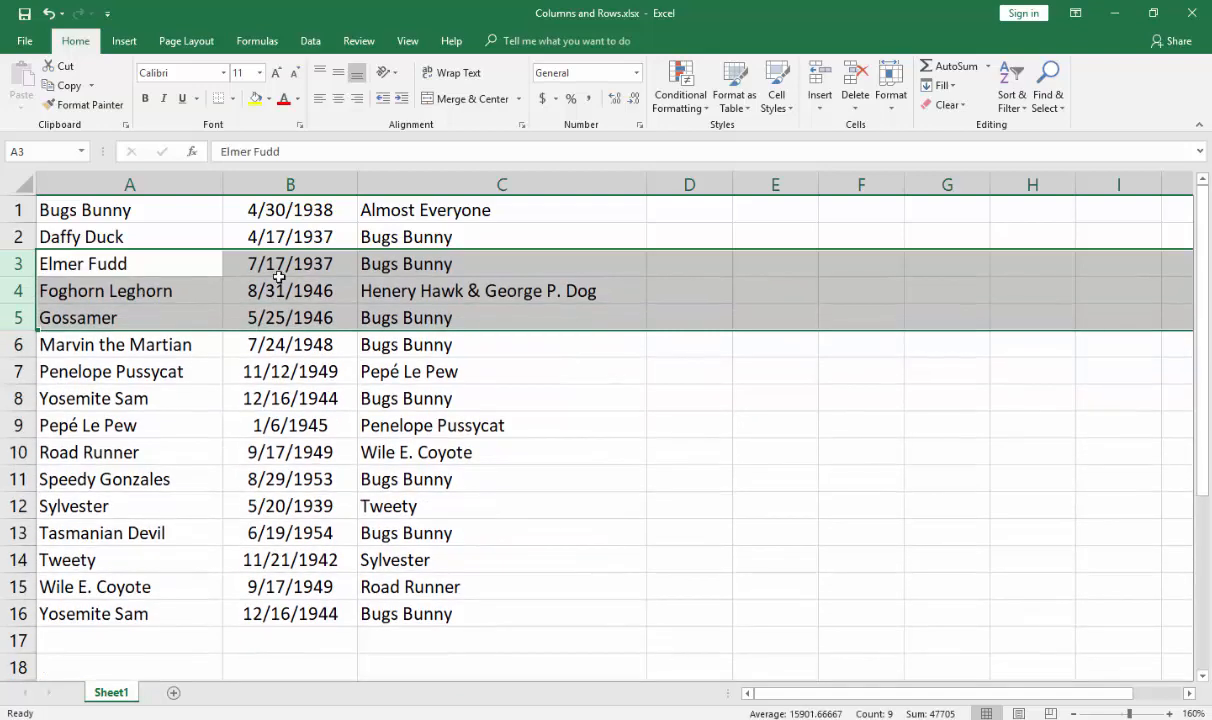
key("ctrl+z")
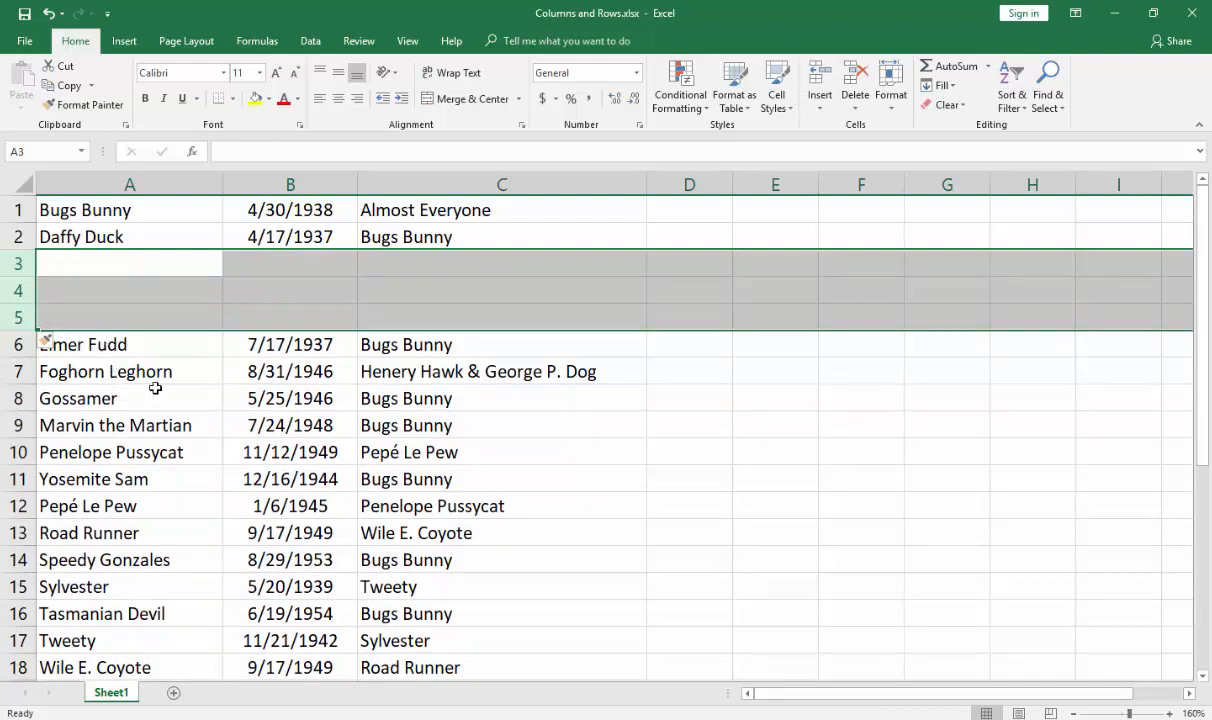
key("ctrl+minus")
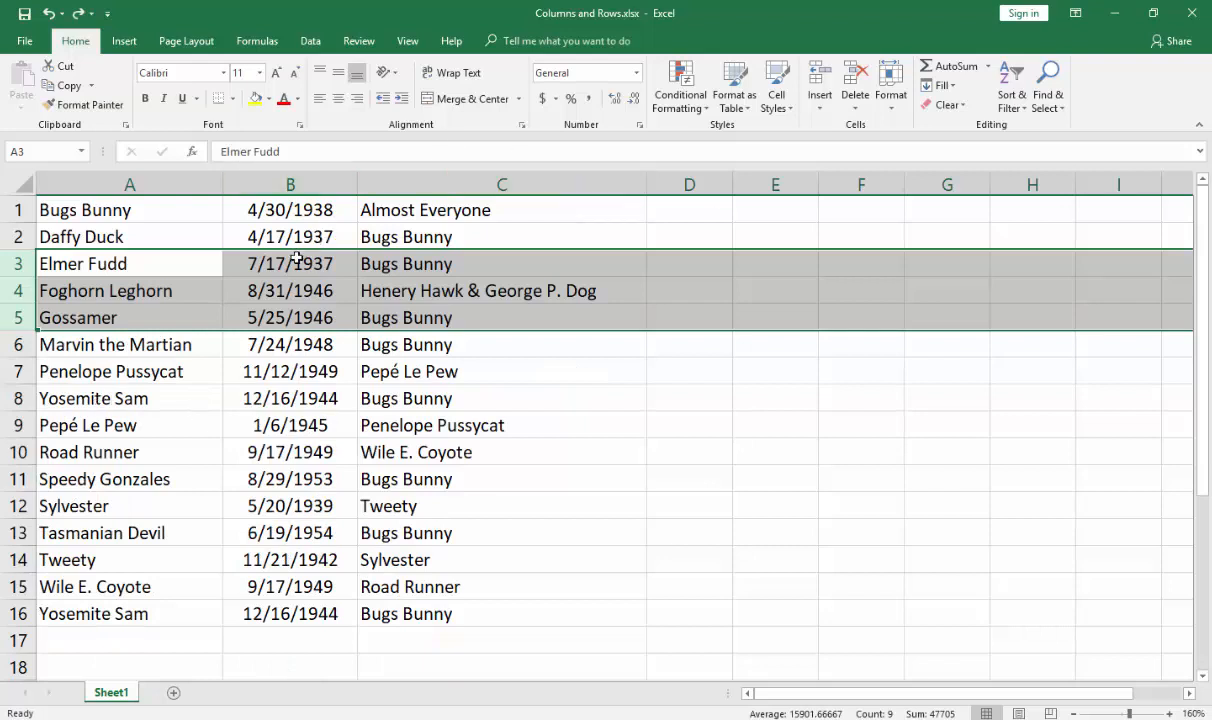
- Insert two blank cells at B3:B4 with the existing cells shifted down, and undo the insertion
left_click(297, 265)
left_click_drag(297, 265, 298, 283)
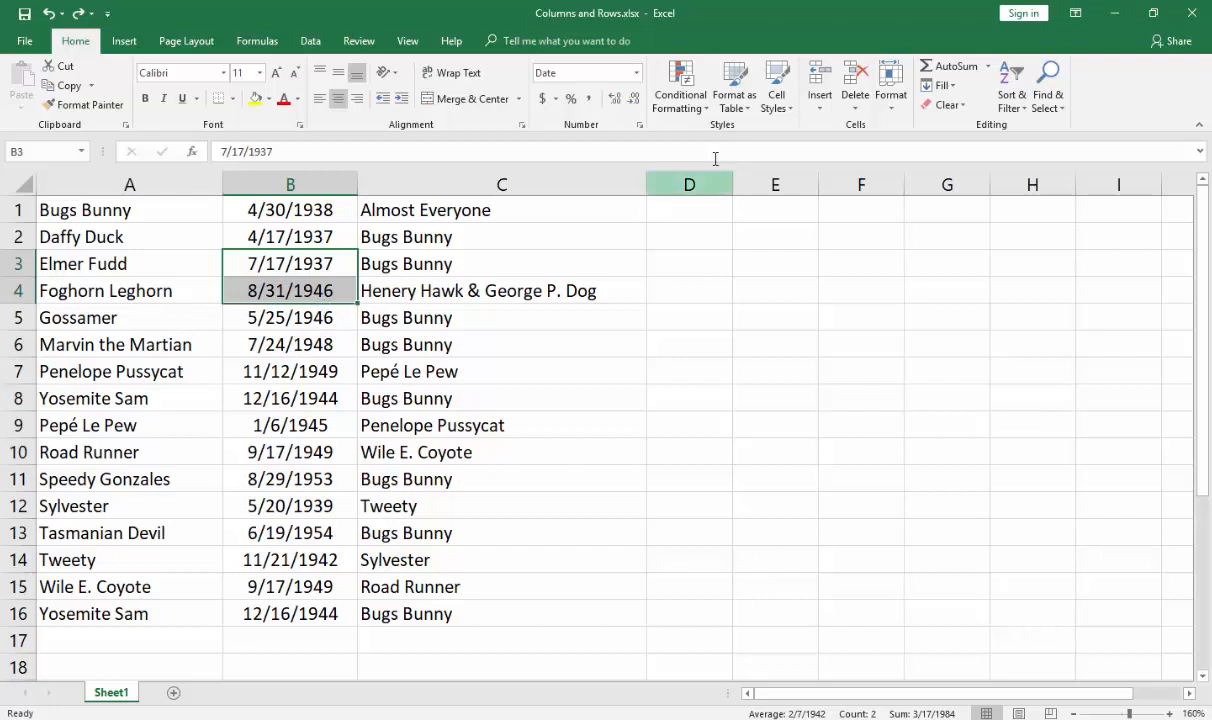
left_click(824, 112)
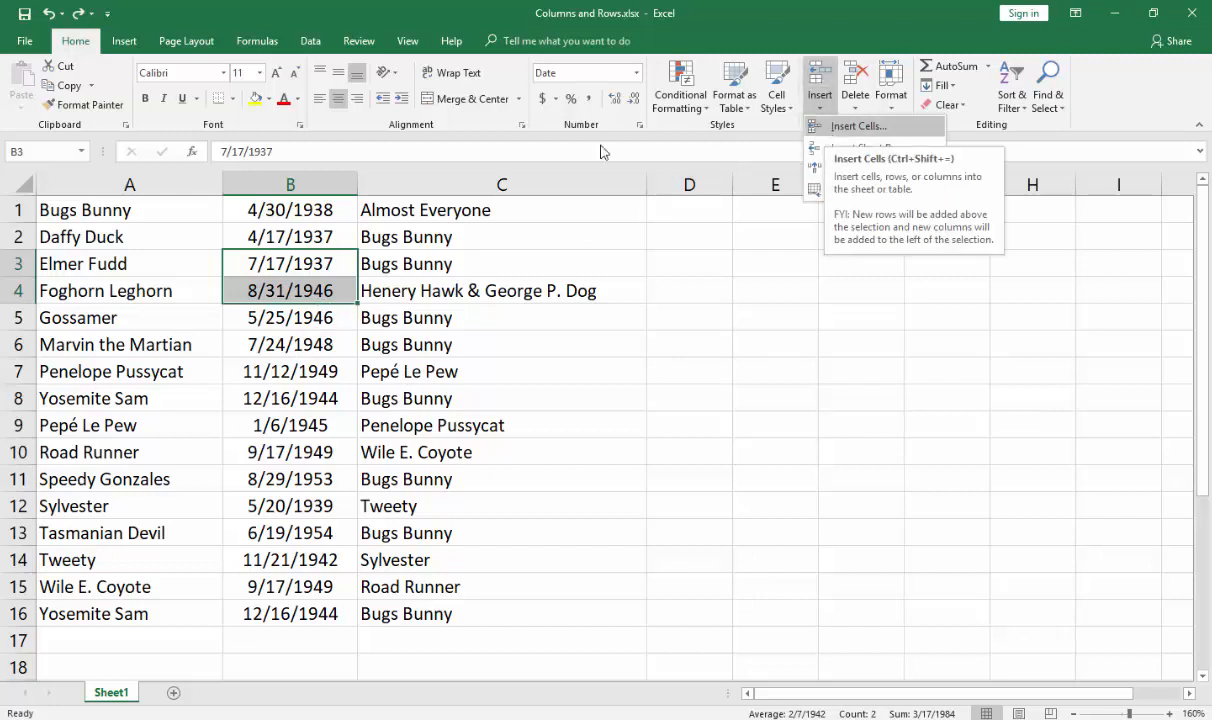
right_click(338, 266)
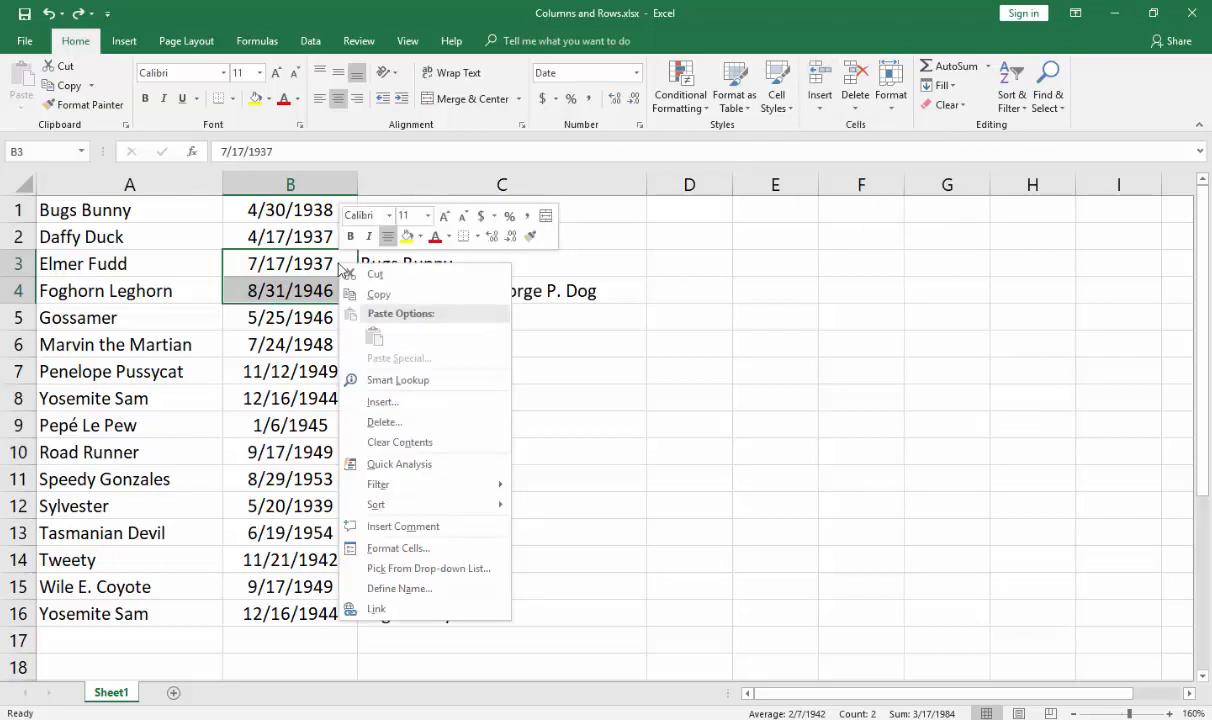
left_click(380, 403)
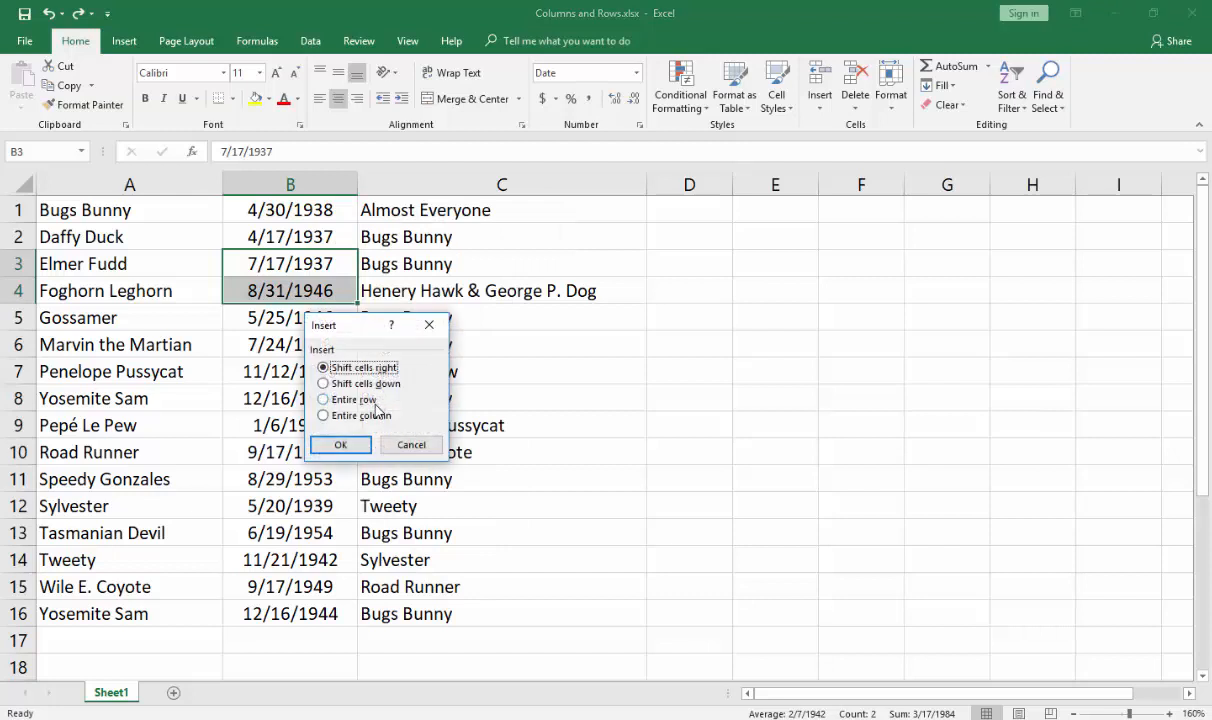
left_click_drag(371, 341, 563, 309)
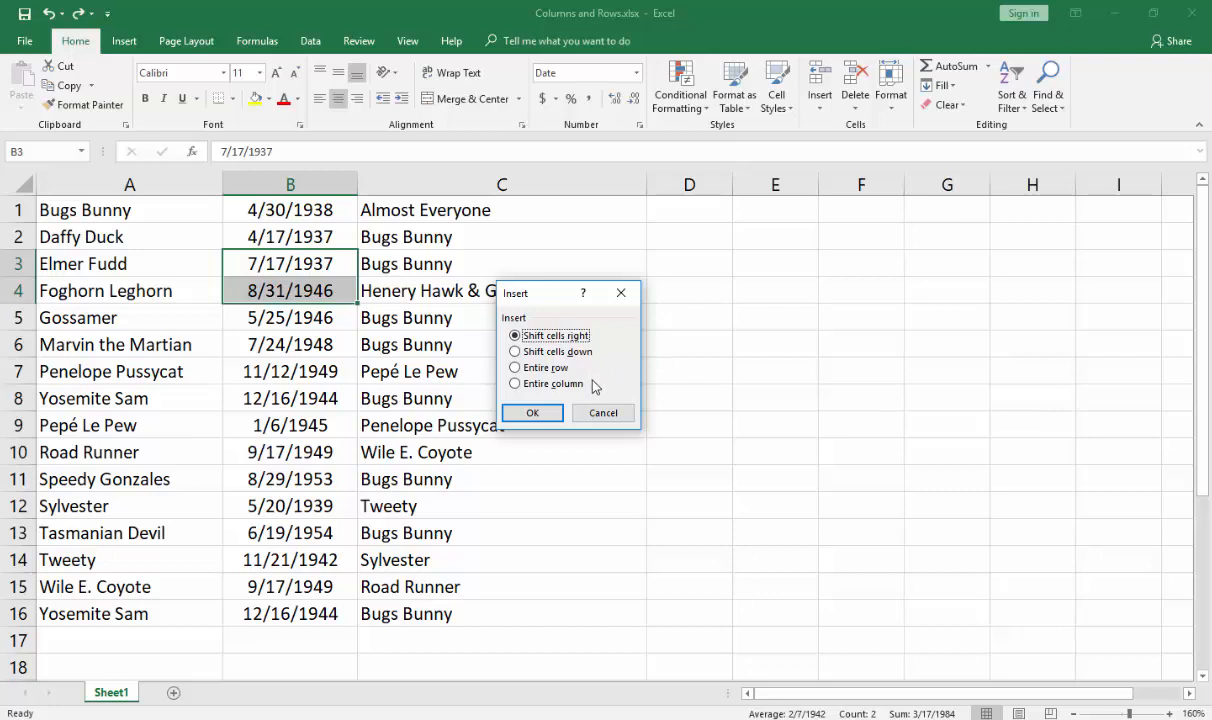
left_click(546, 352)
left_click(540, 412)
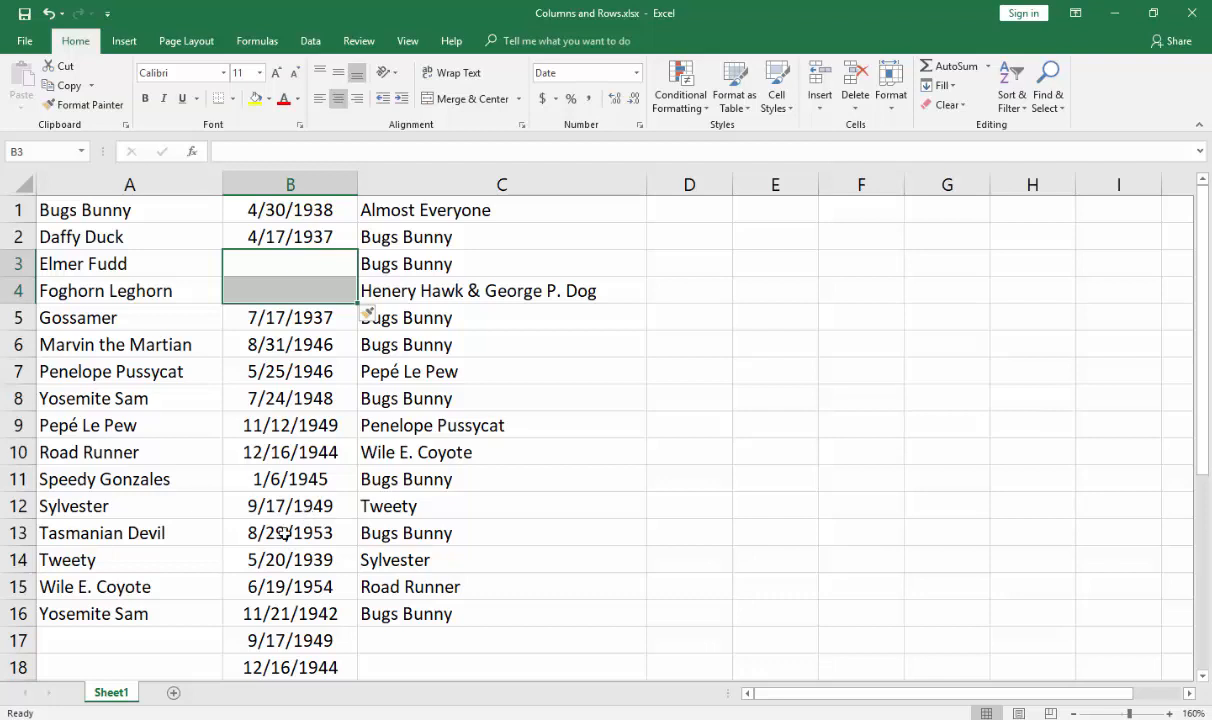
key("ctrl+z")
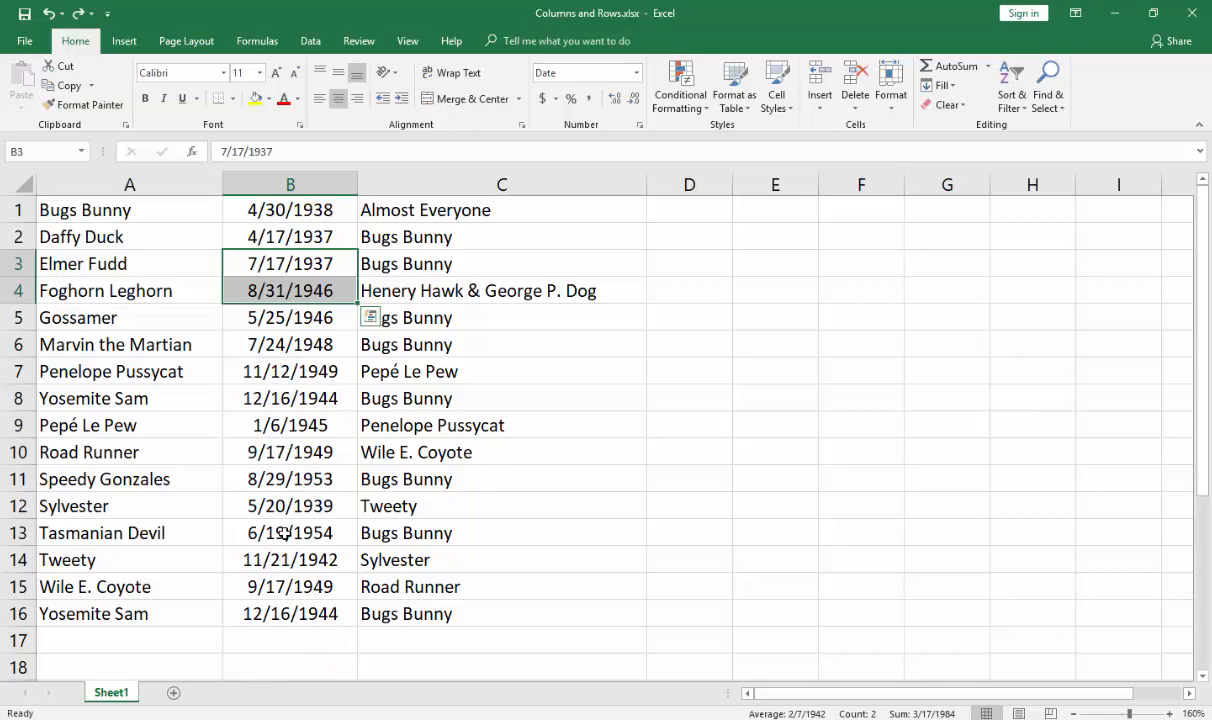
- Switch to the "Add and Remove Columns and Rows" presentation in PowerPoint
key("alt+Tab")
key("alt+Tab")
key("alt+Tab")
key("alt+Tab")
key("alt+Tab")
key("alt+Tab")
key("alt+Tab")
key("alt+Tab")
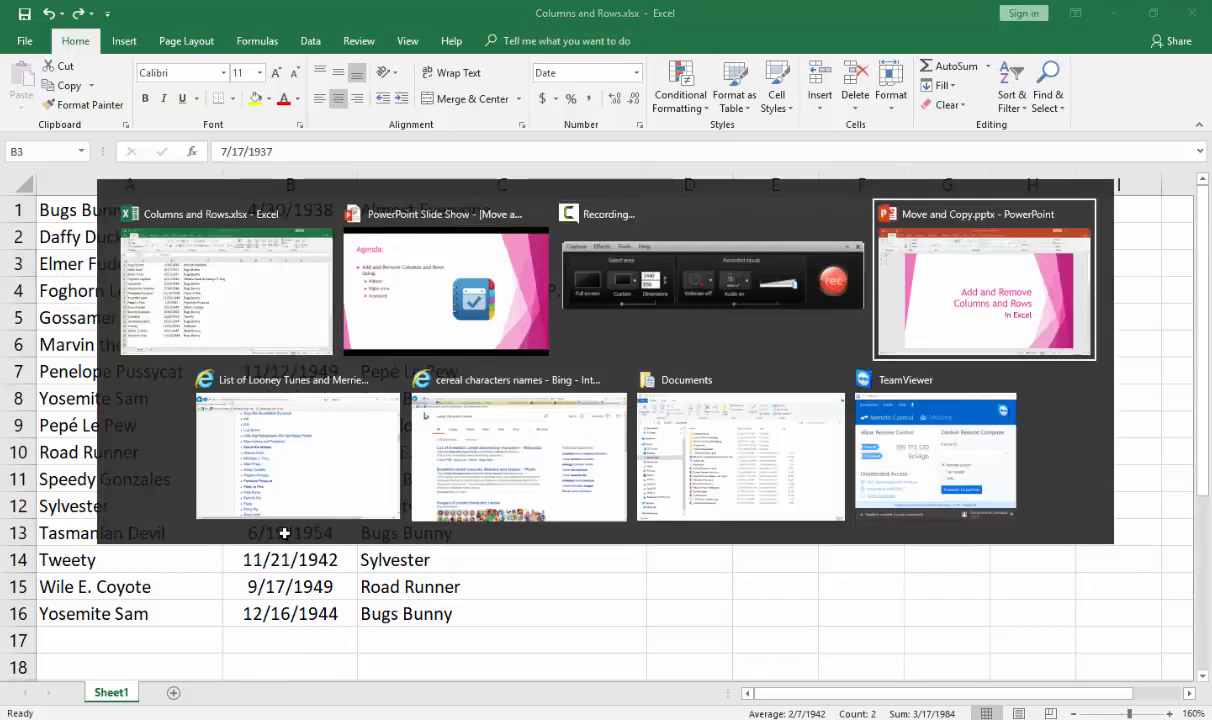